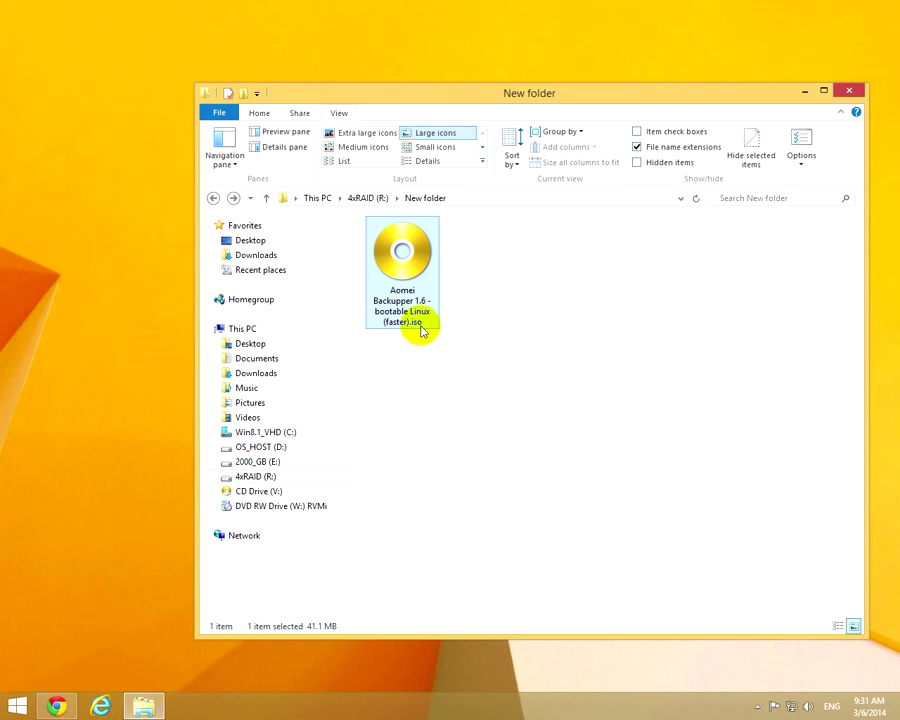
Check the AOMEI Backupper ISO file's properties and which program opens it.
right_click(428, 270)
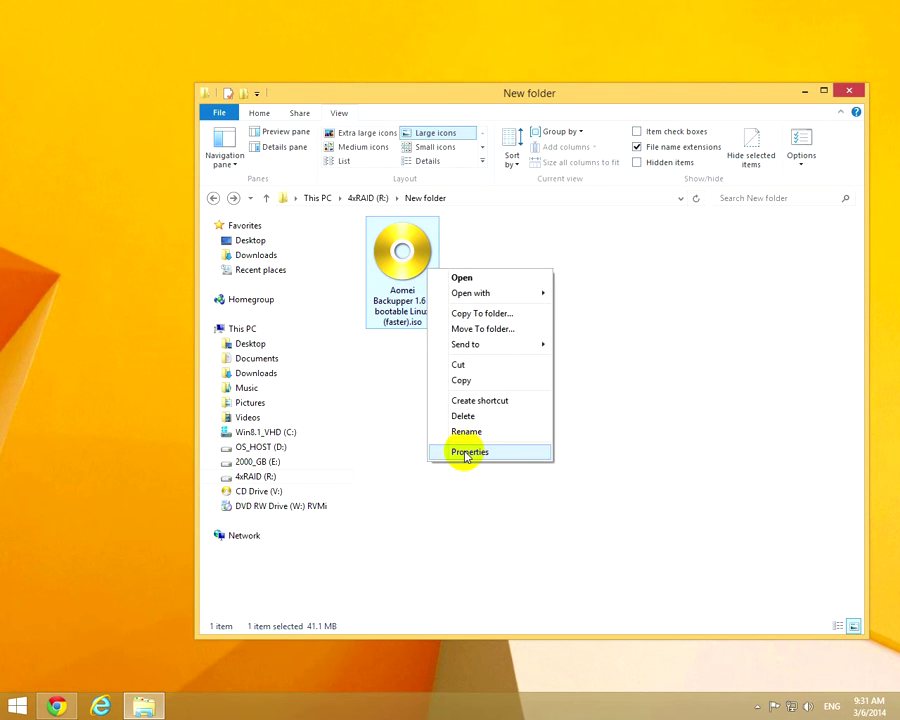
left_click(466, 455)
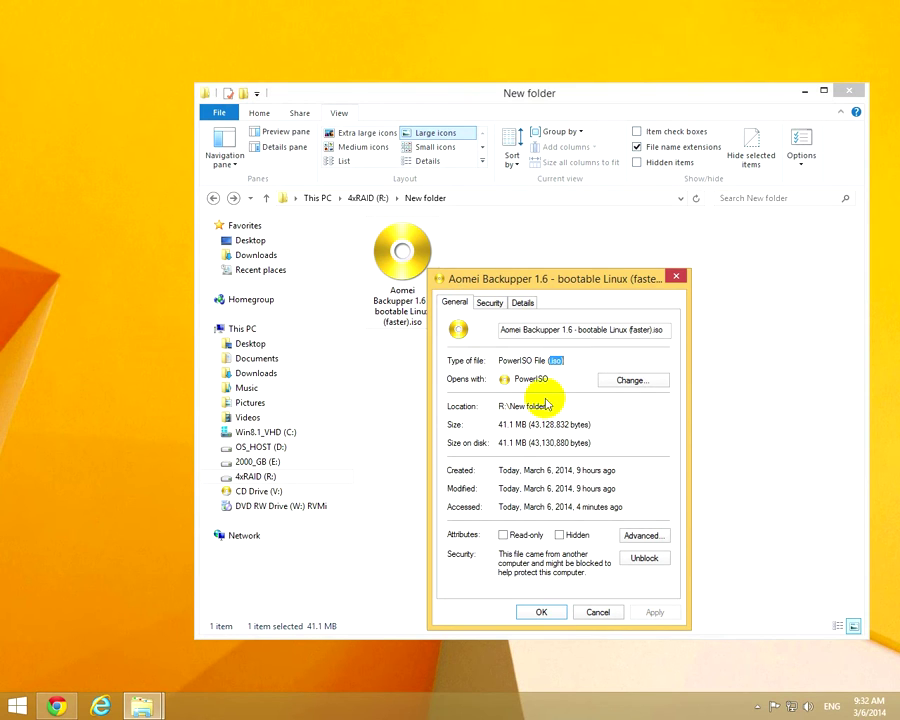
double_click(532, 379)
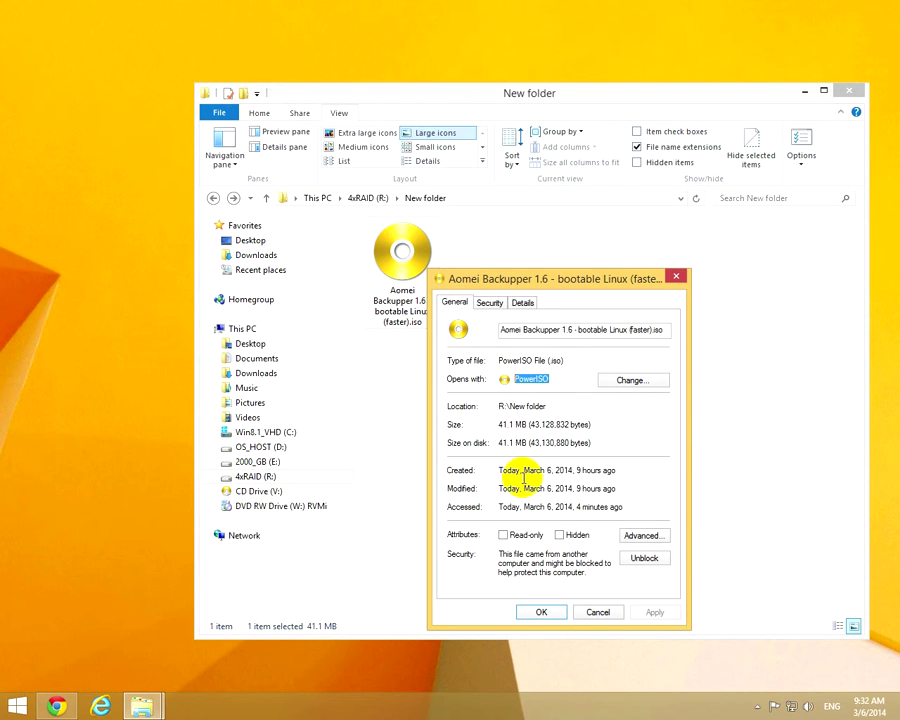
left_click(543, 613)
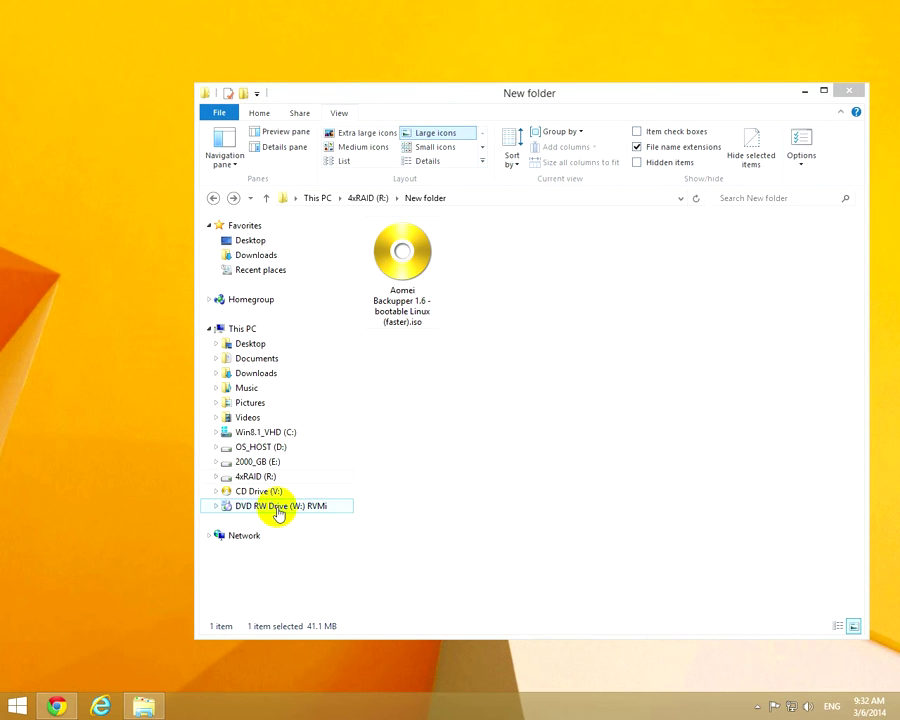
Glance at DVD RW Drive (W:), then open the AOMEI Backupper ISO in PowerISO.
left_click(280, 509)
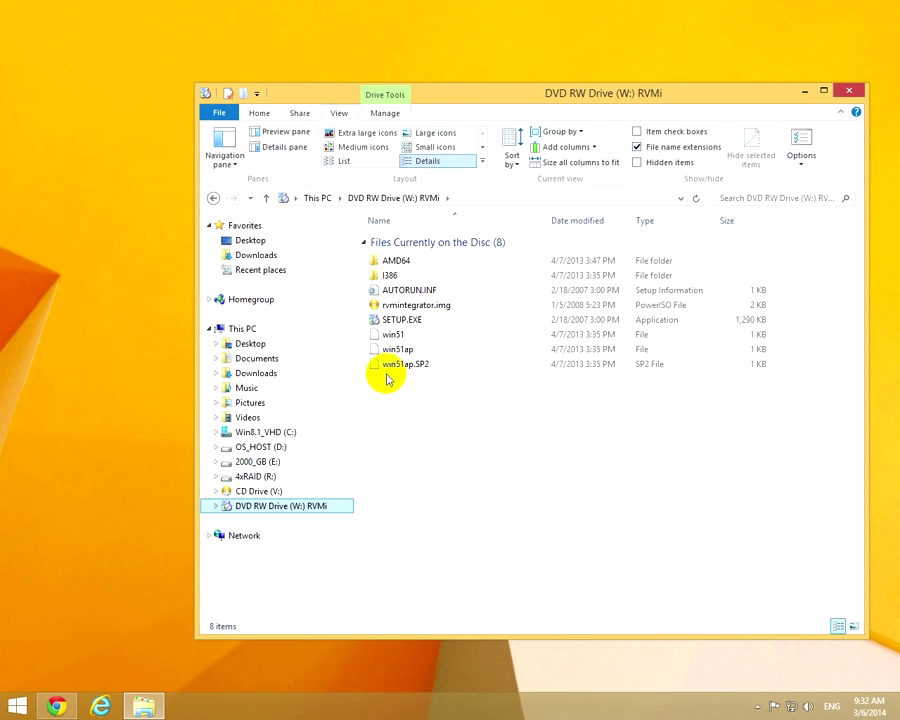
left_click(214, 199)
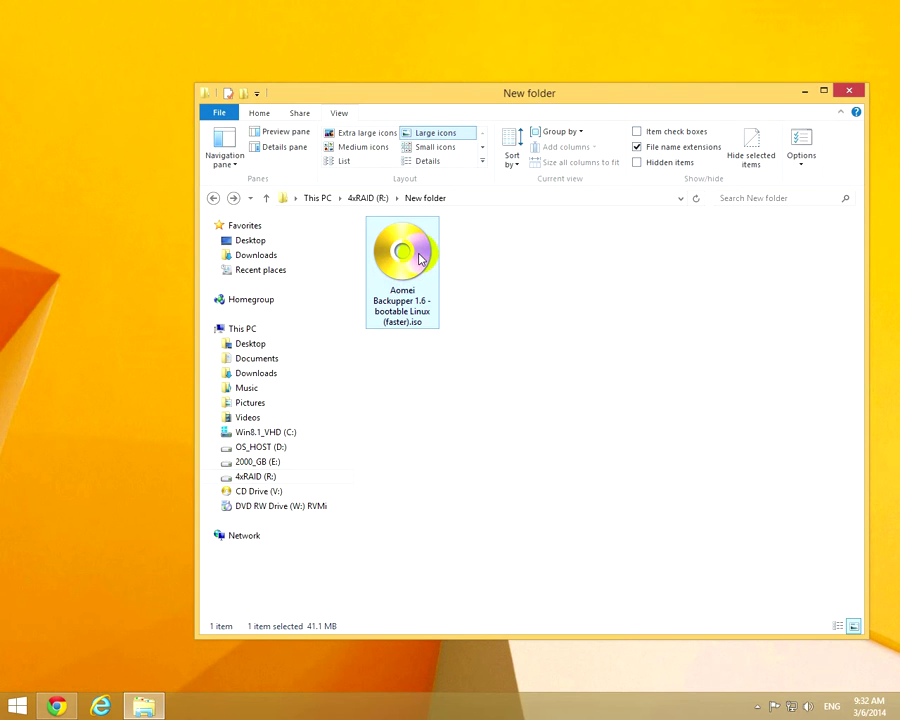
double_click(420, 258)
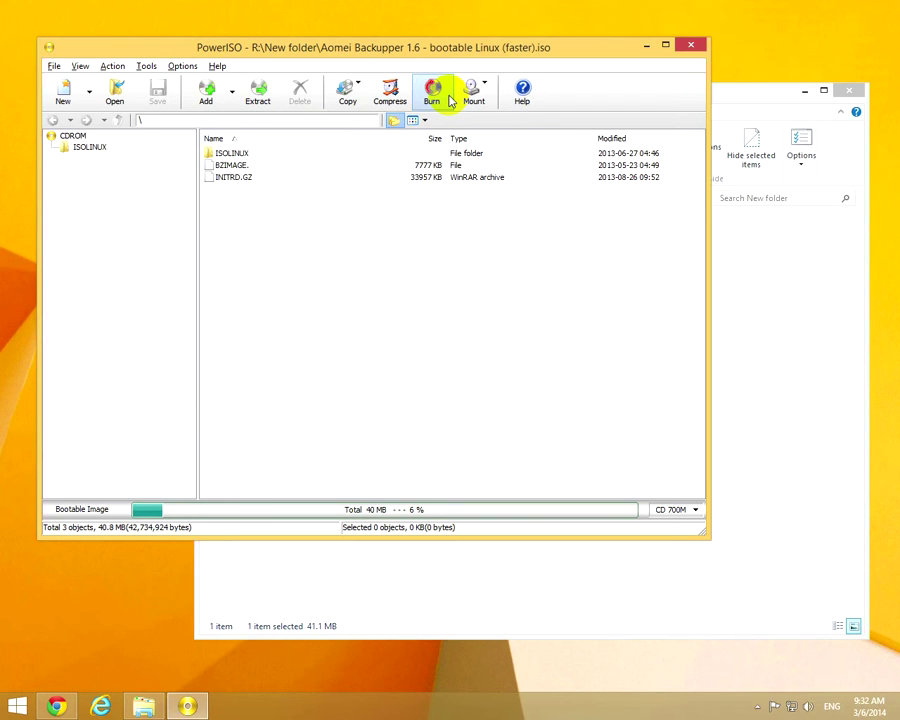
Set up the ISO burn with drive W: as the burner at 10x speed.
left_click(432, 95)
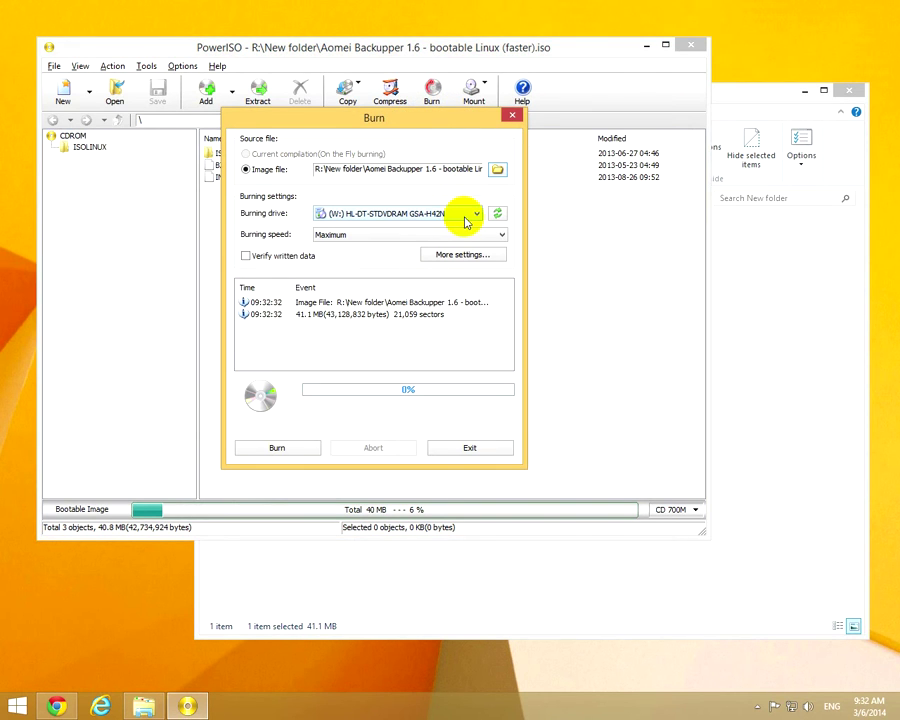
left_click_drag(321, 169, 488, 175)
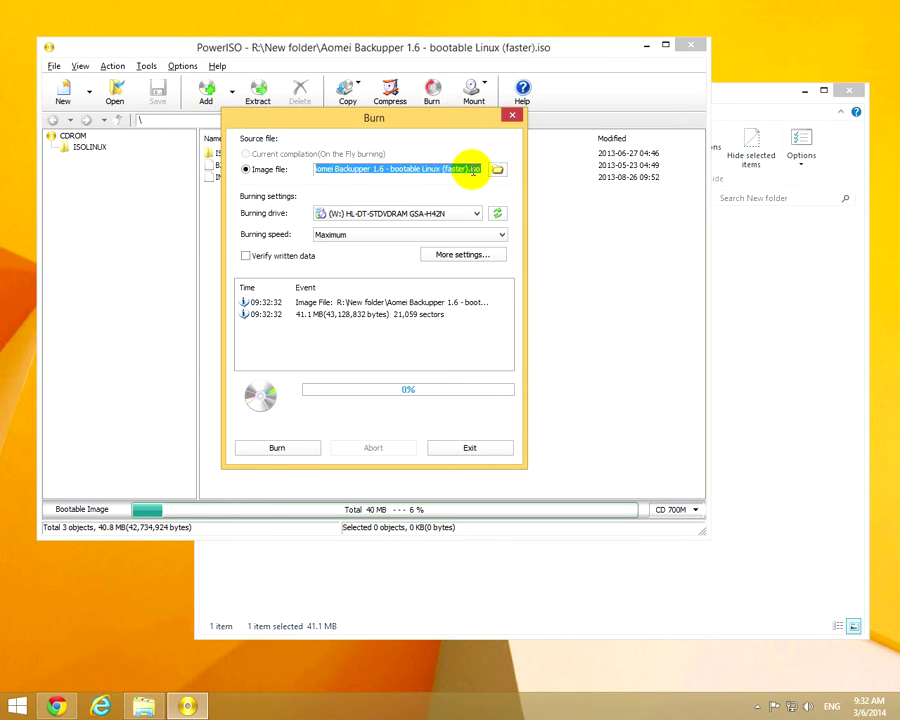
left_click(464, 176)
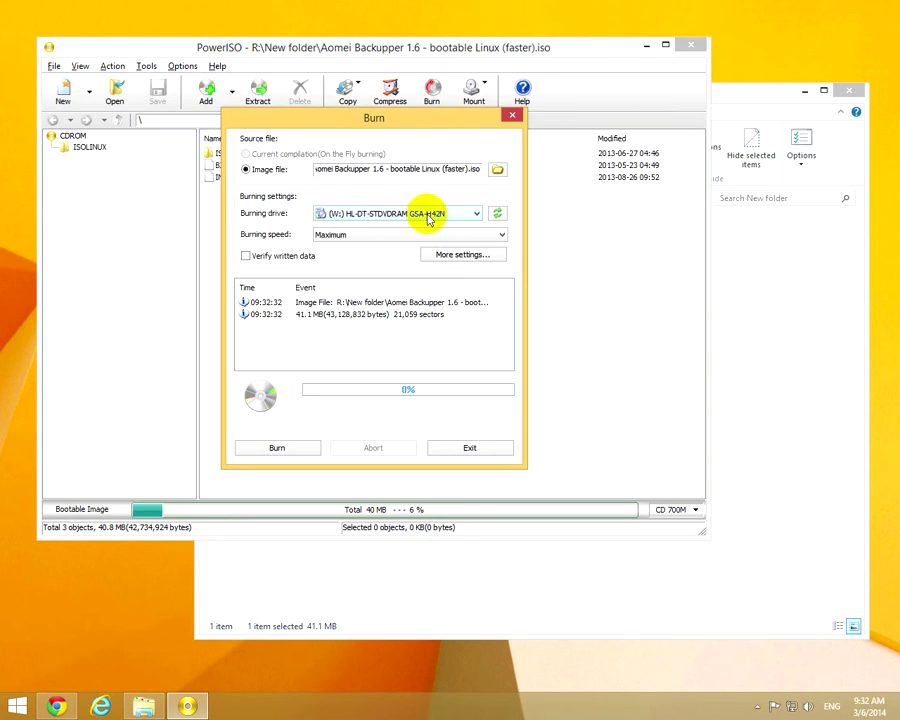
left_click(422, 215)
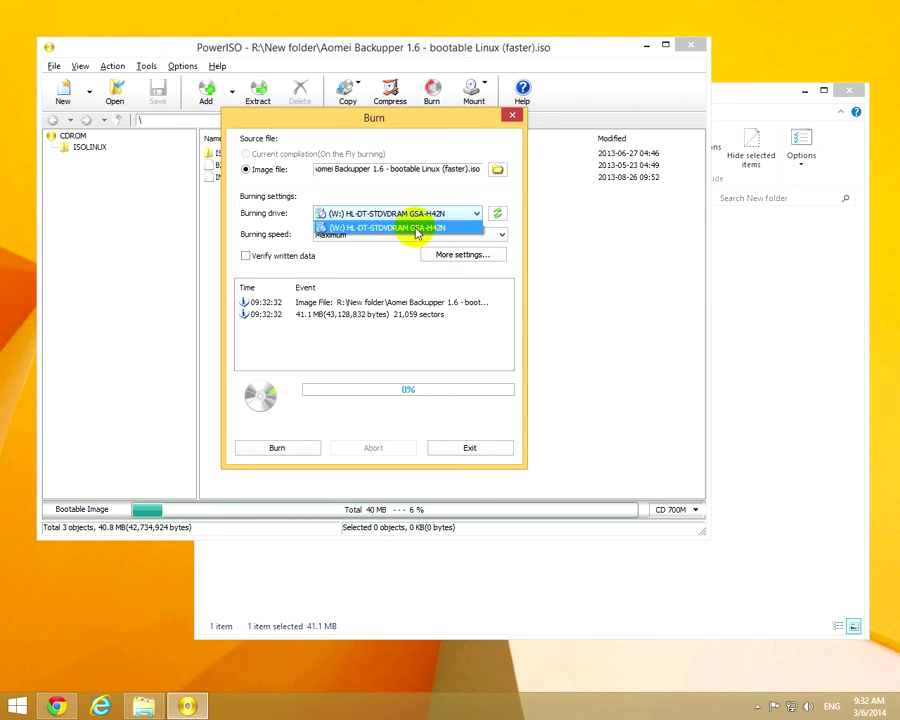
left_click(418, 229)
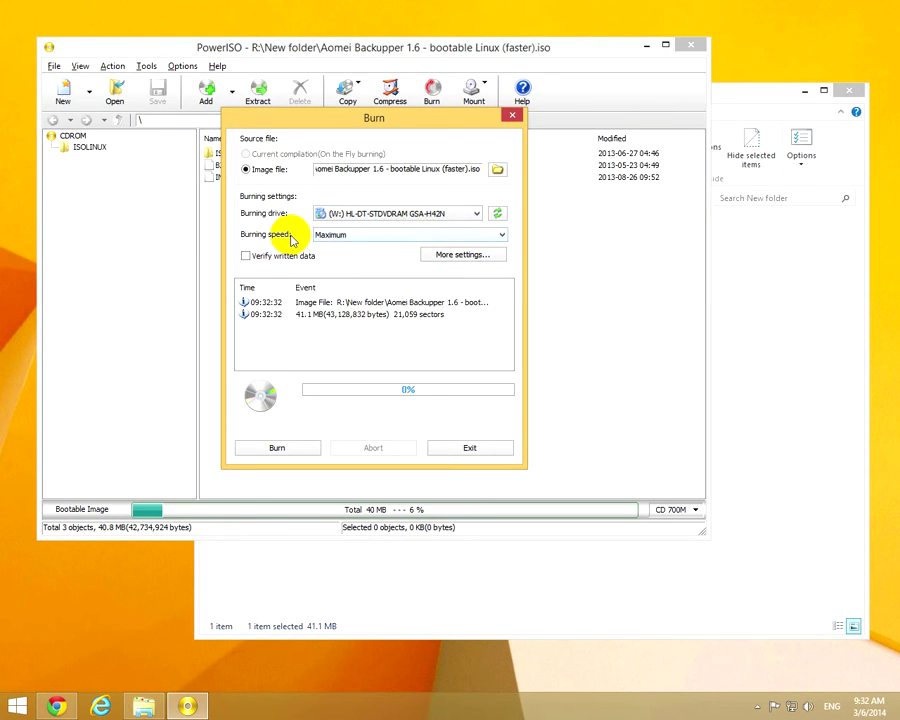
left_click(380, 236)
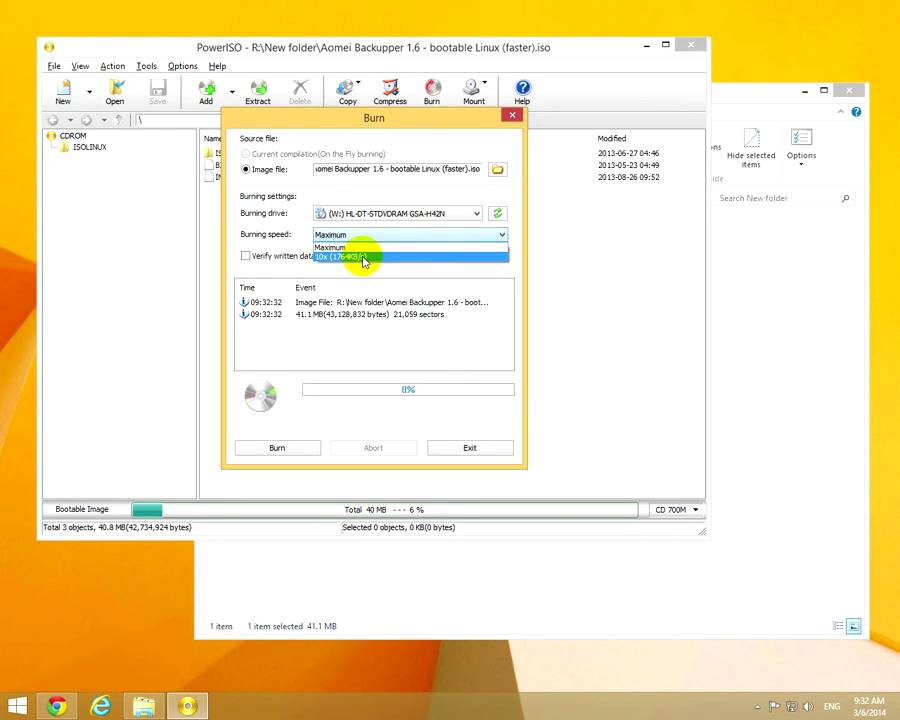
left_click(363, 258)
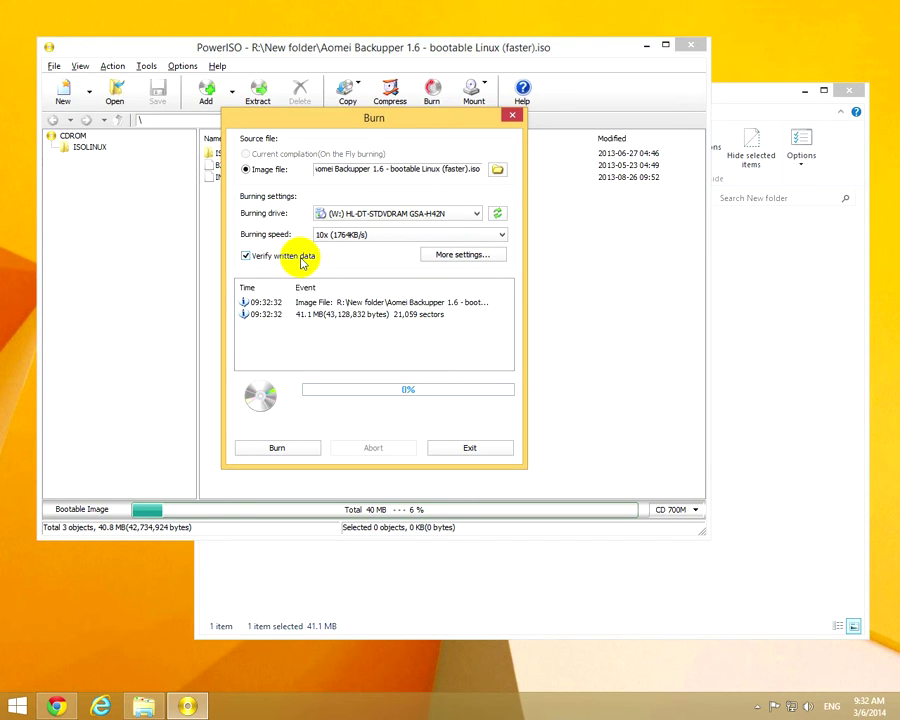
Accept the additional burning settings and launch the burn to drive W:.
left_click(448, 258)
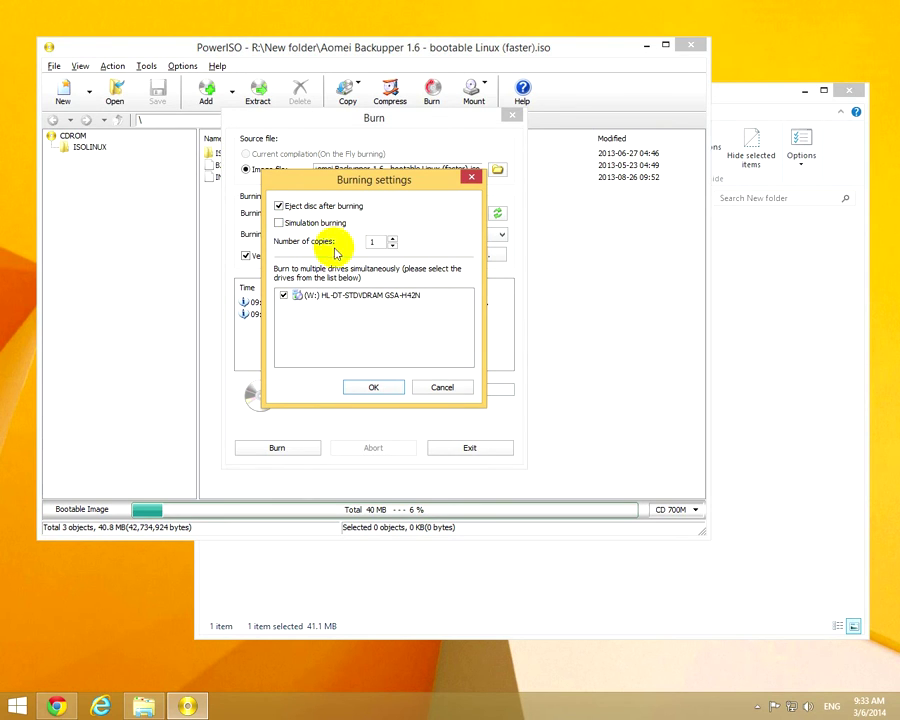
left_click(375, 388)
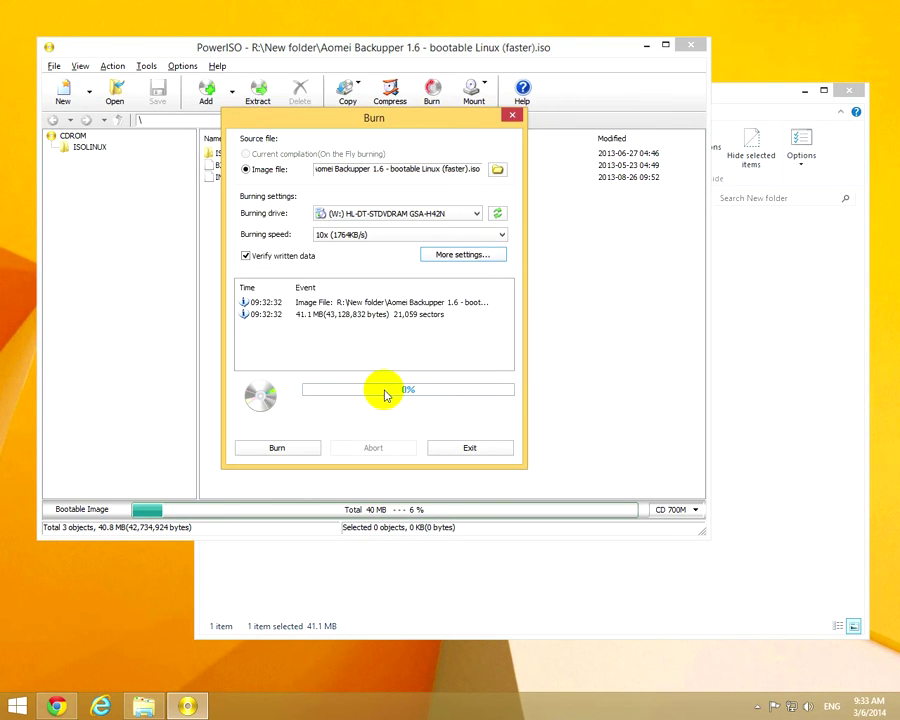
left_click(289, 452)
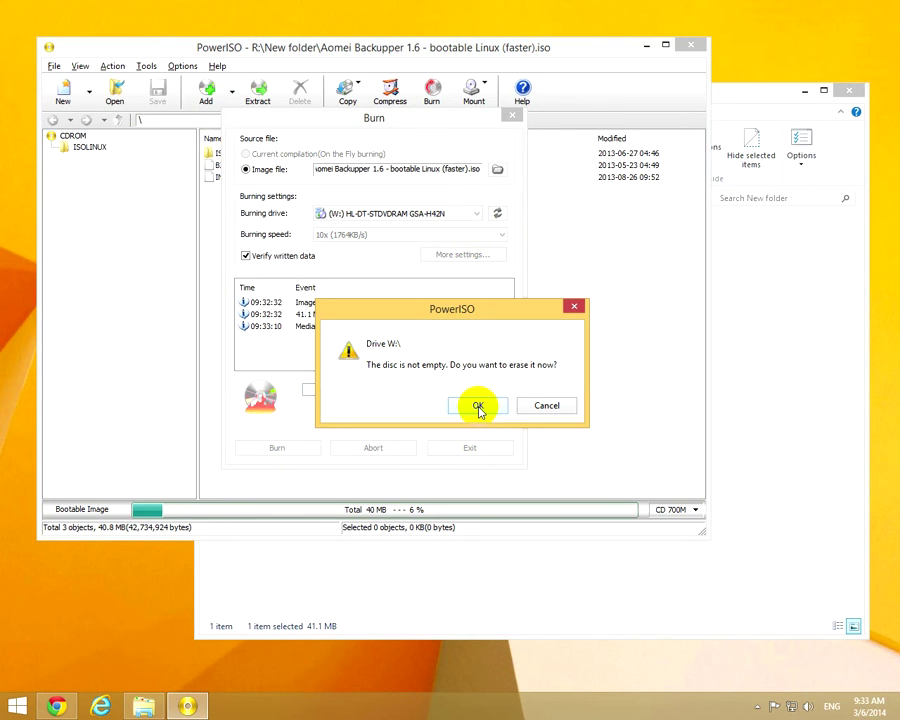
Allow erasing the CD-RW, wait for the burn and verification to succeed, then exit.
left_click(479, 407)
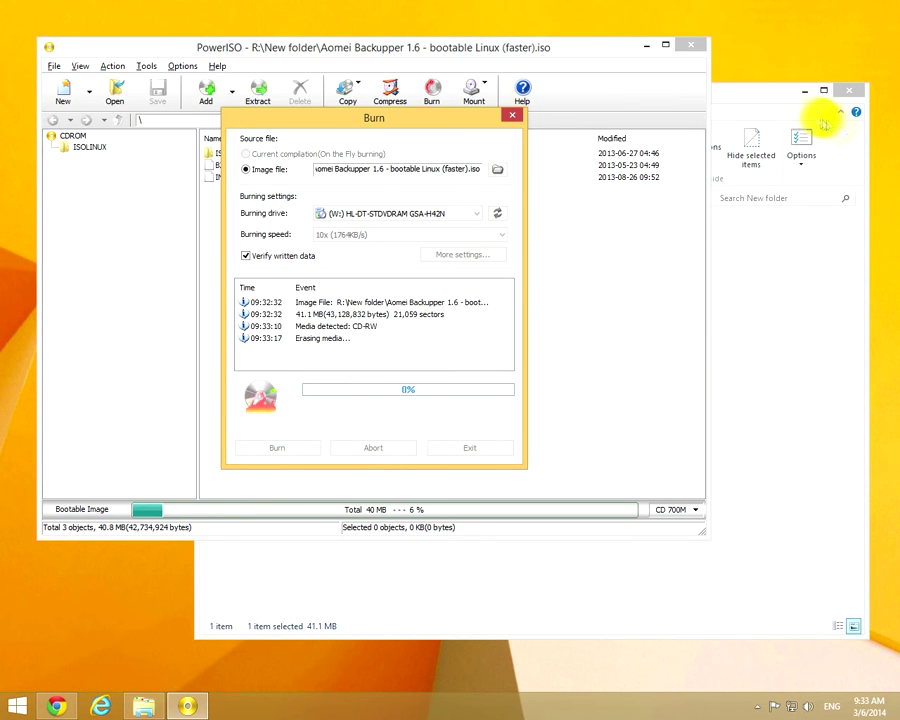
left_click(806, 90)
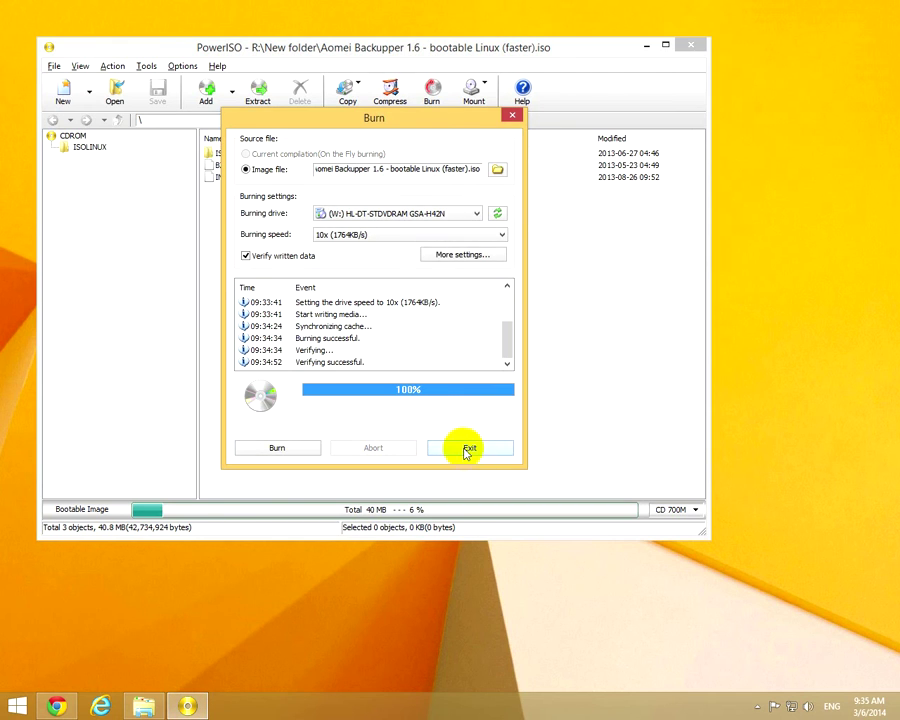
left_click(472, 450)
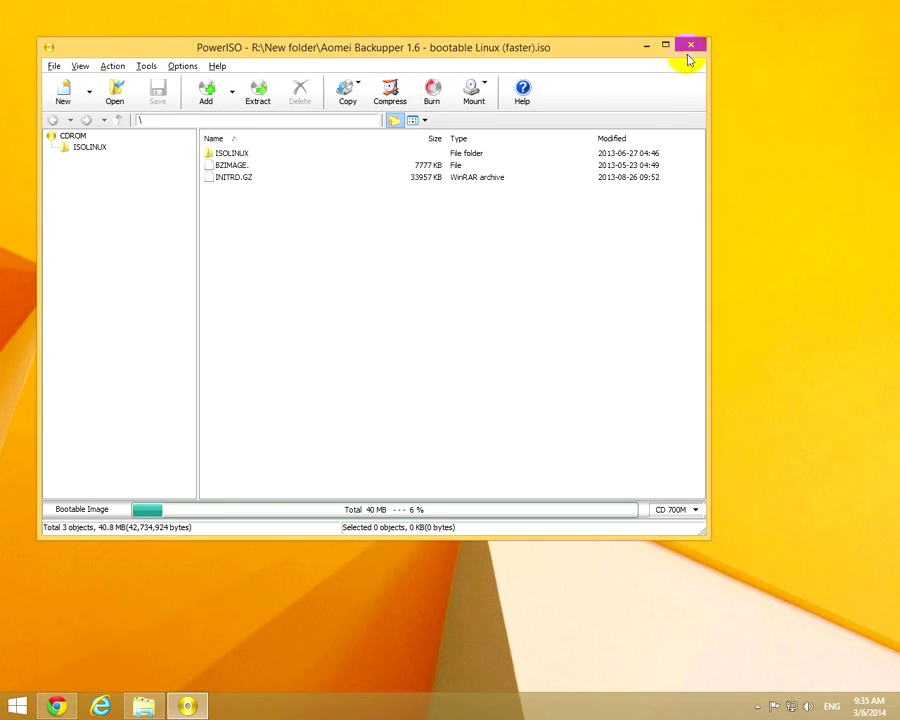
Close PowerISO and check the AOMEI ISO file's size in its properties.
left_click(689, 46)
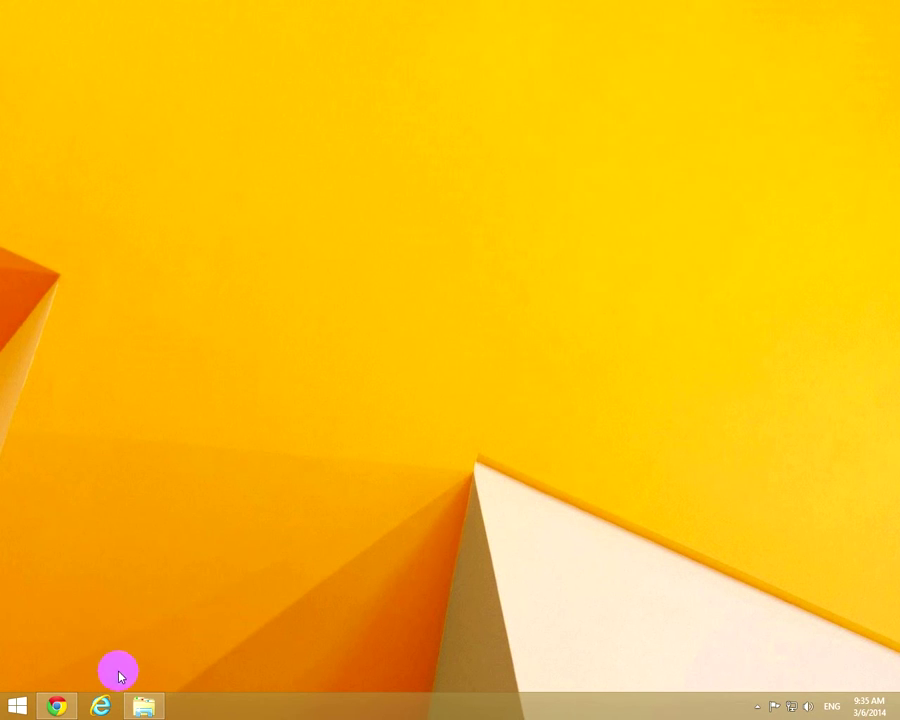
left_click(140, 708)
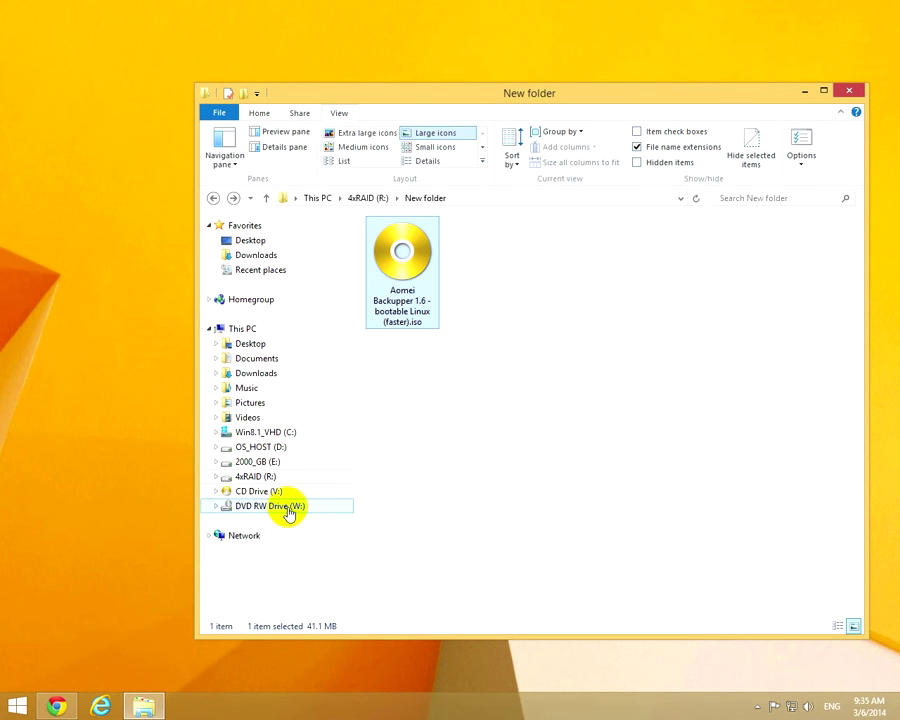
right_click(398, 313)
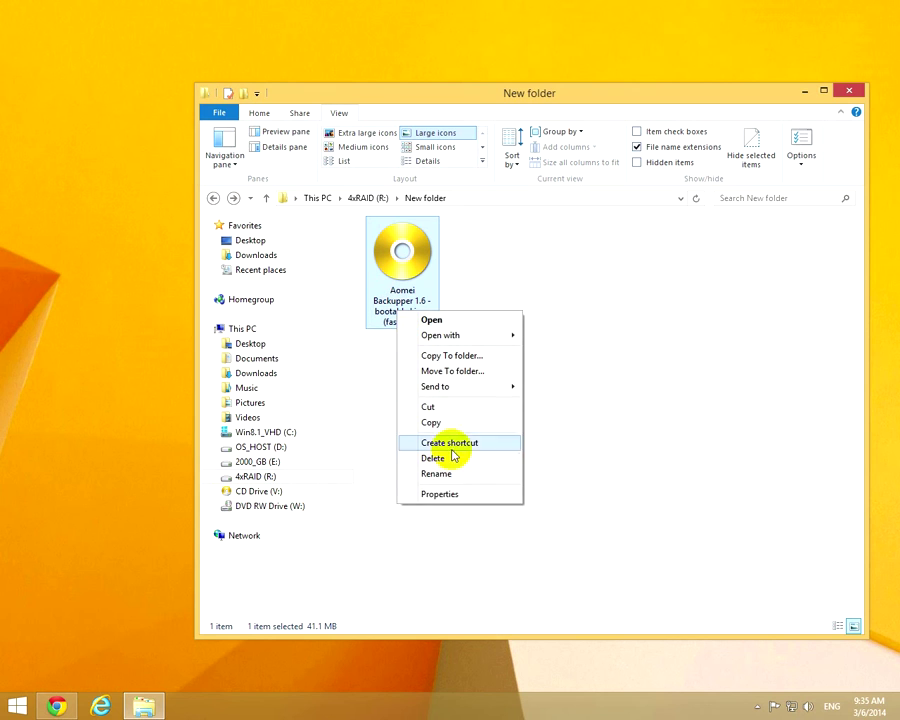
left_click(440, 494)
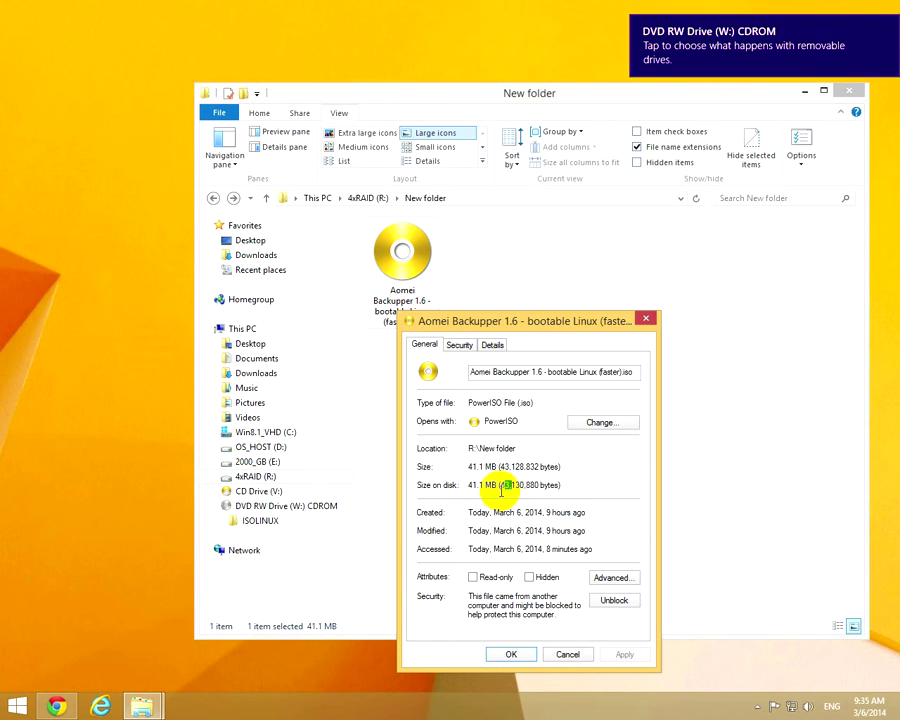
left_click(561, 655)
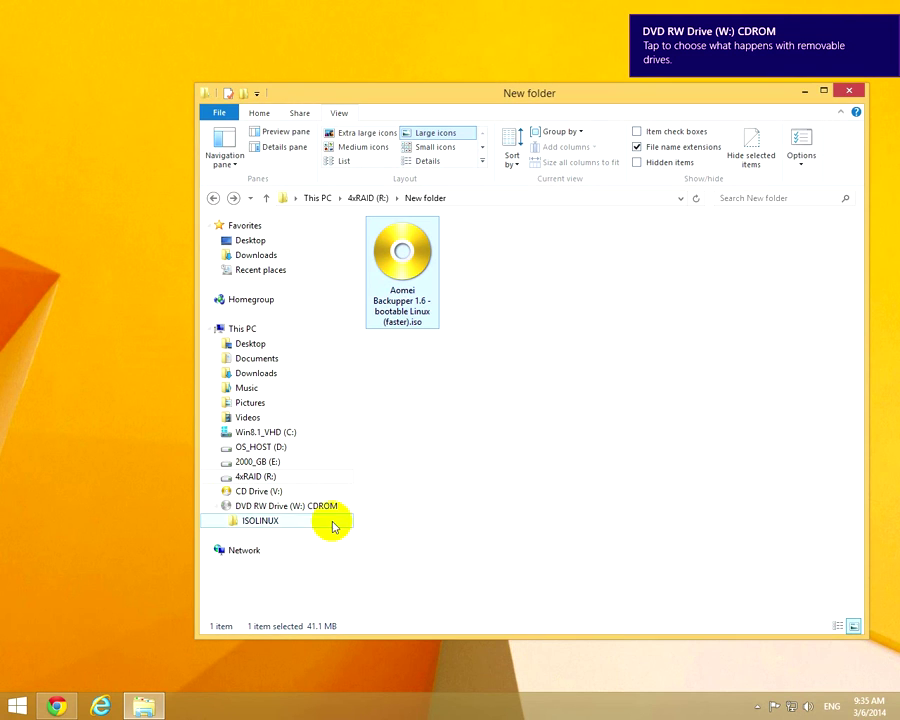
Confirm DVD RW Drive (W:) shows the burned files with 41.1 MB used.
left_click(279, 513)
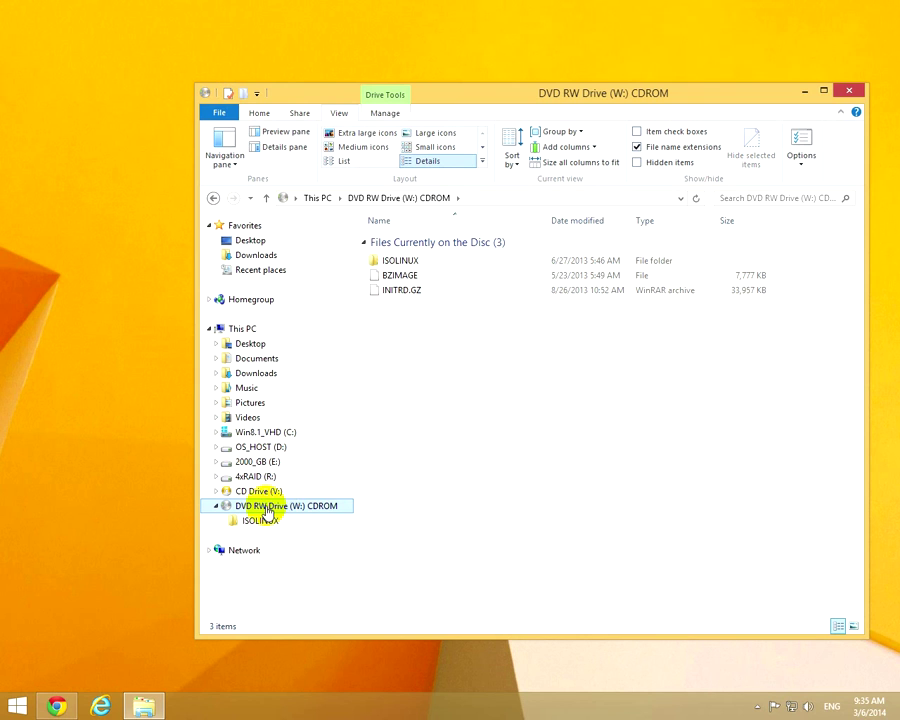
right_click(283, 508)
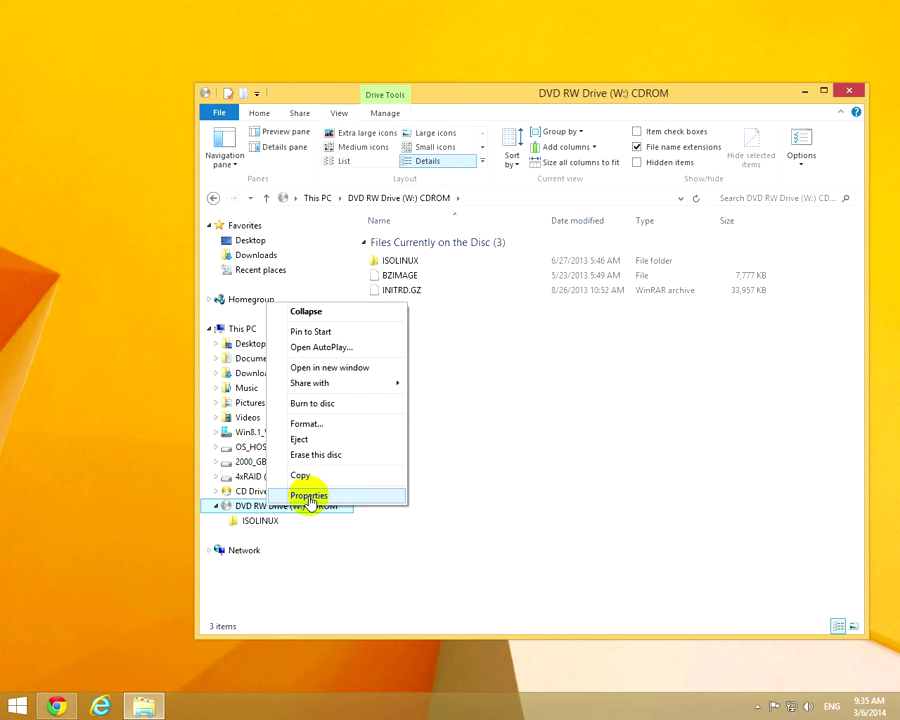
left_click(310, 497)
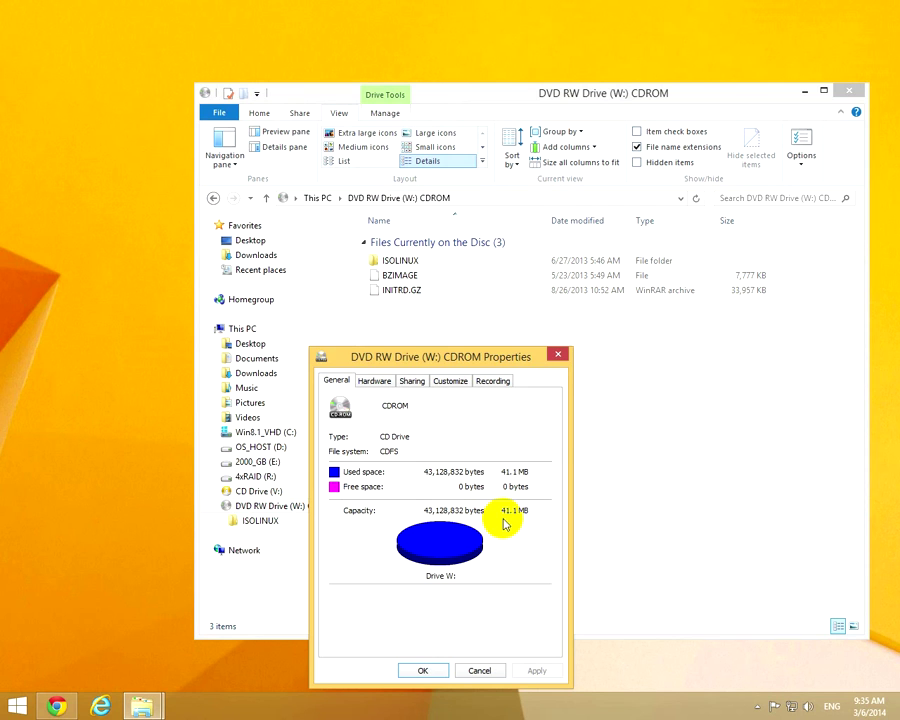
left_click(479, 671)
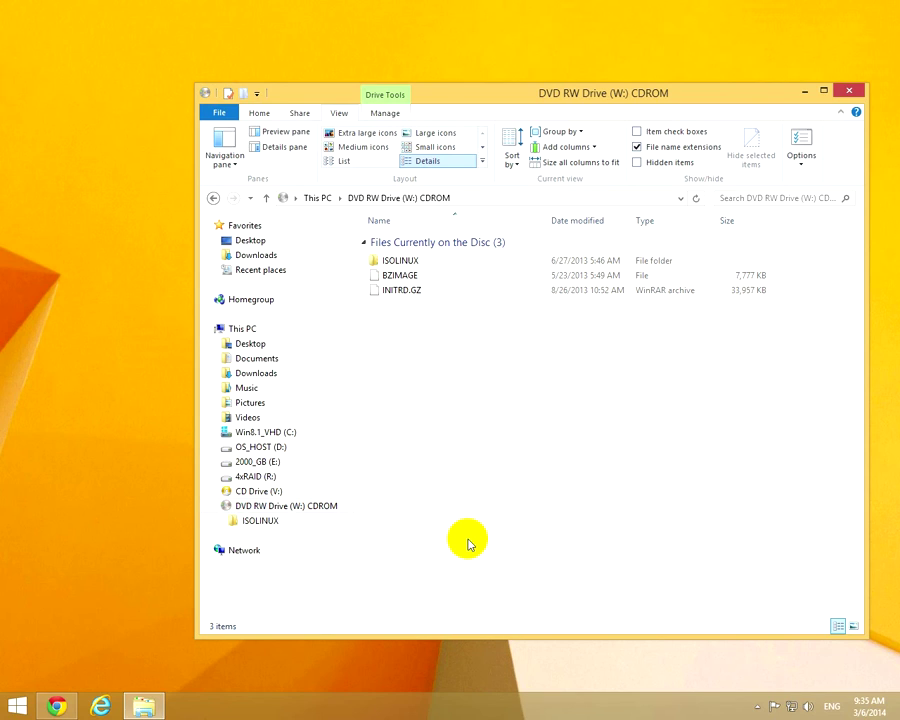
Search 'virtual' on the Start screen and launch Oracle VM VirtualBox.
key("super")
type("virtu")
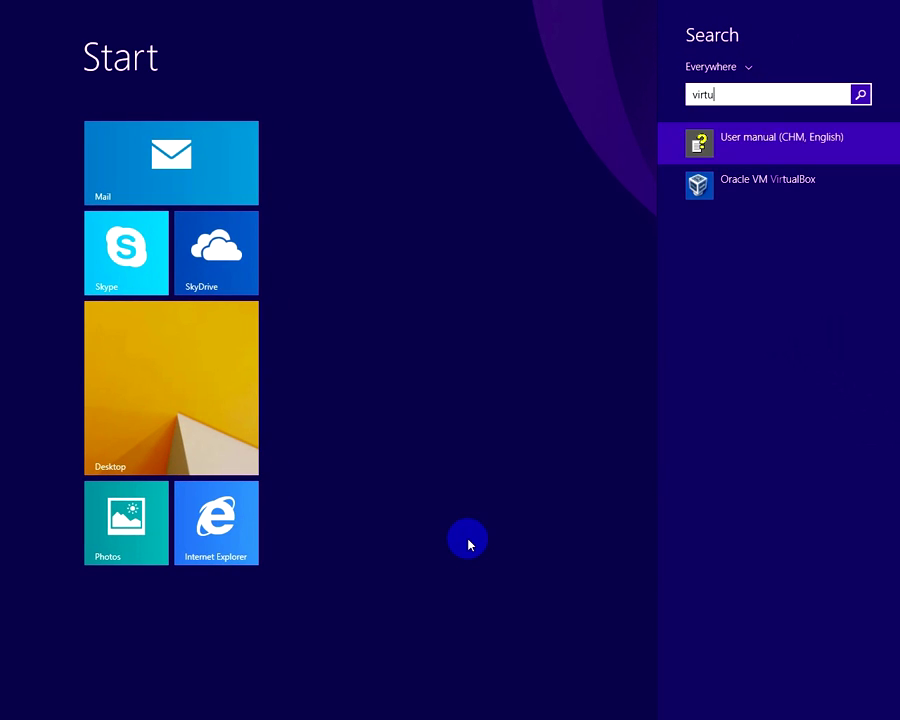
type("al")
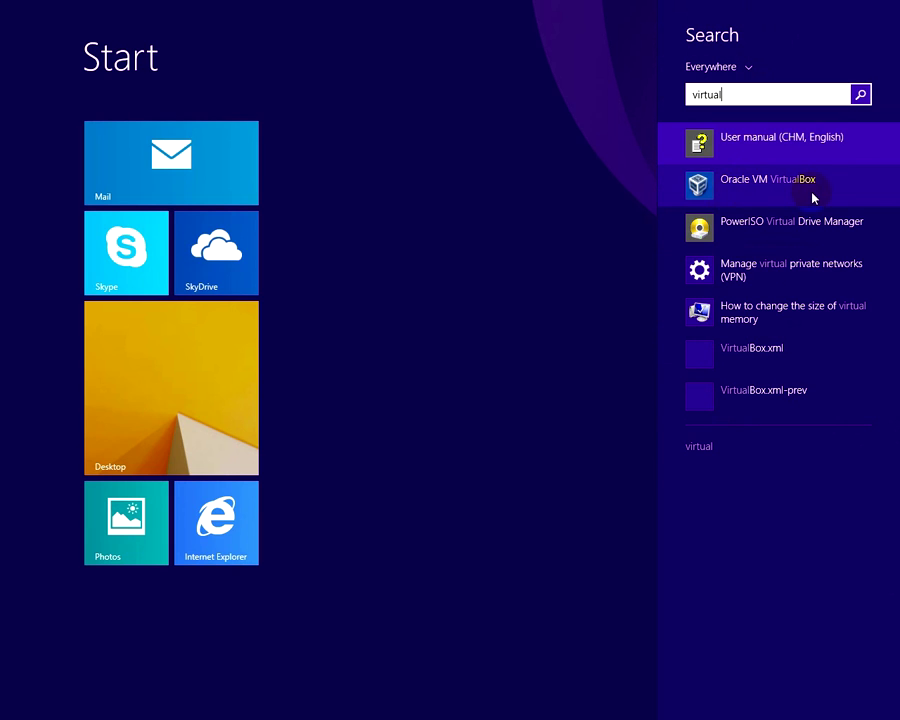
left_click(813, 198)
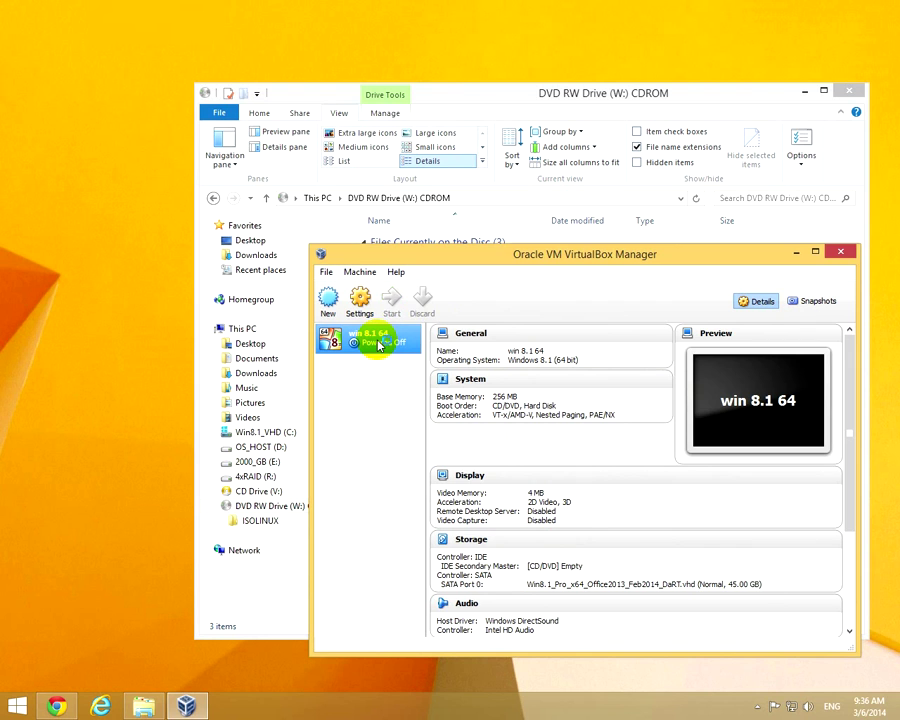
Start the win 8.1 64 VM, attach host drive W:, and reset to boot AOMEI Backupper.
double_click(378, 345)
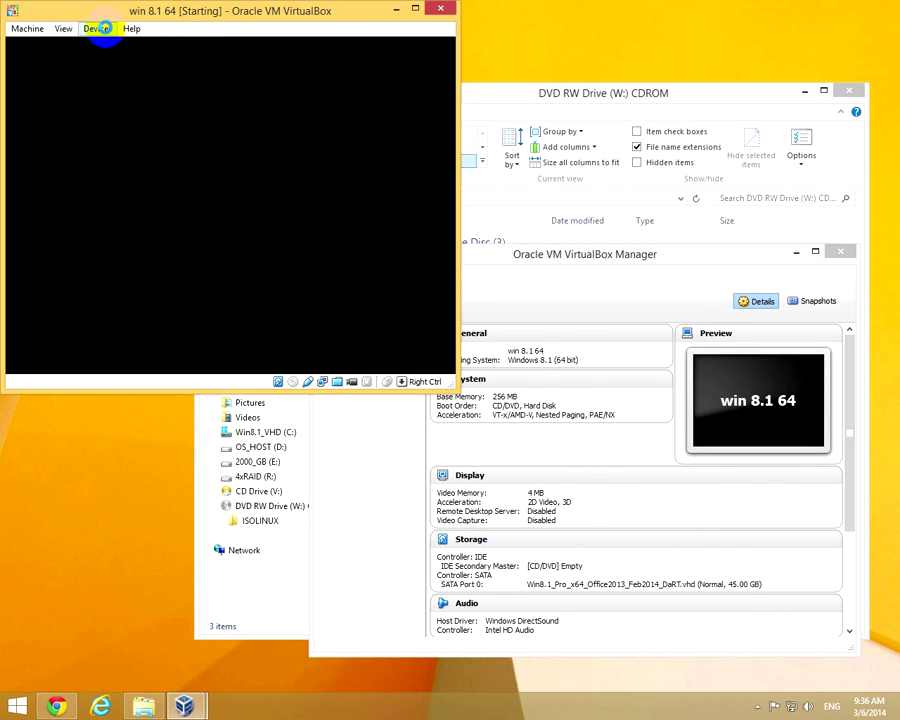
left_click(97, 28)
mouse_move(134, 46)
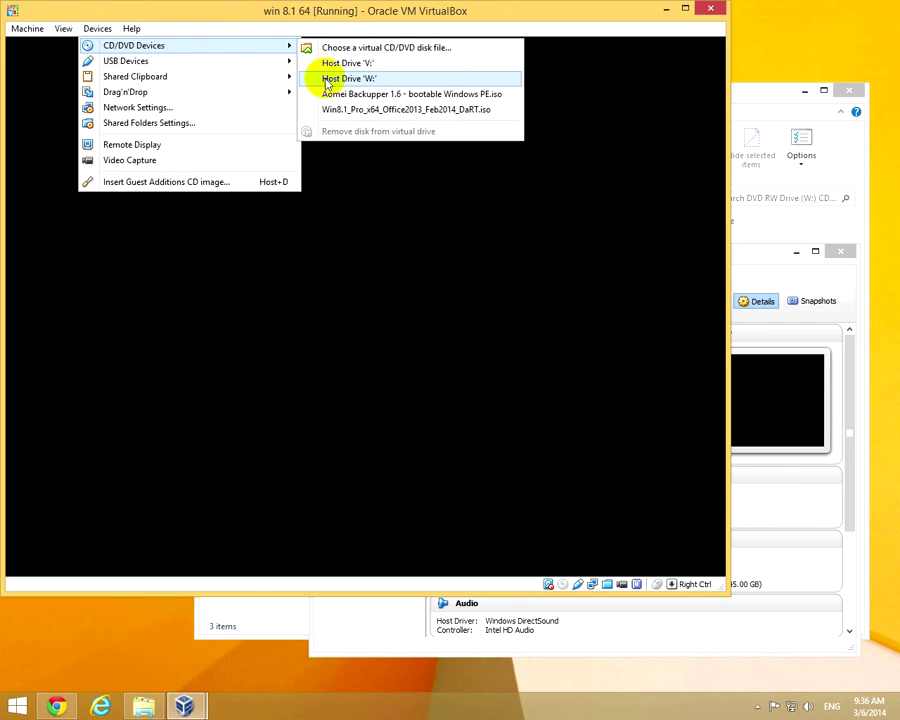
left_click(335, 80)
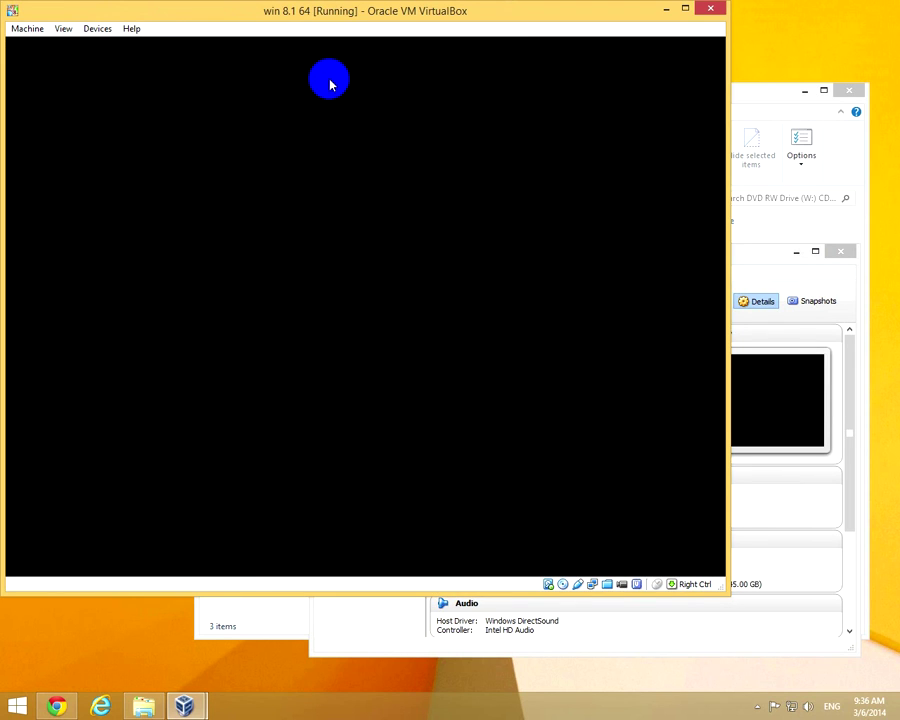
left_click(27, 29)
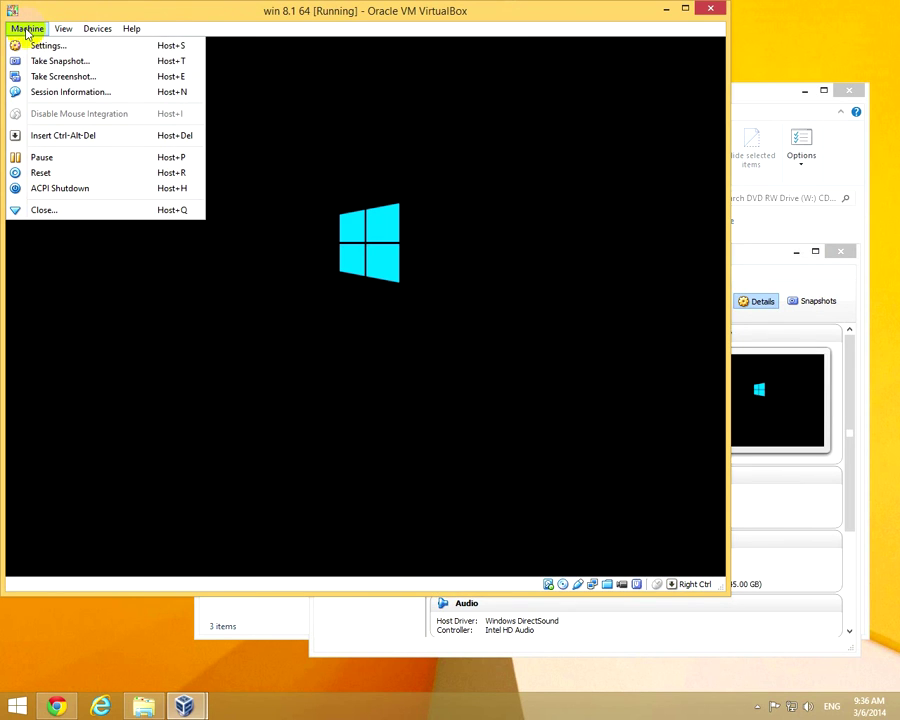
left_click(48, 172)
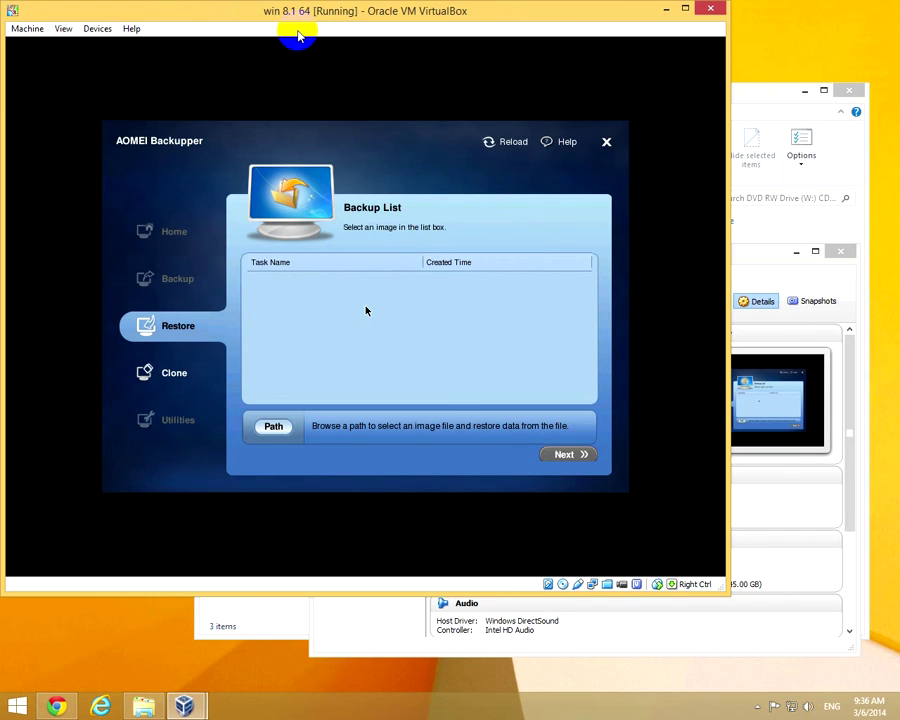
Power off the VM and close VirtualBox Manager and File Explorer.
left_click(709, 10)
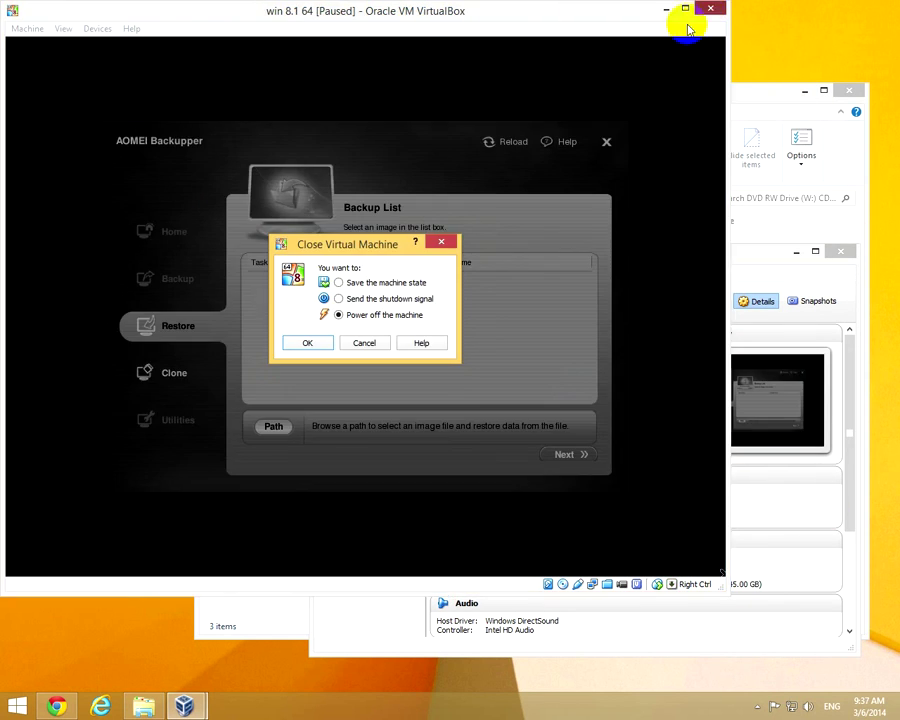
left_click(318, 350)
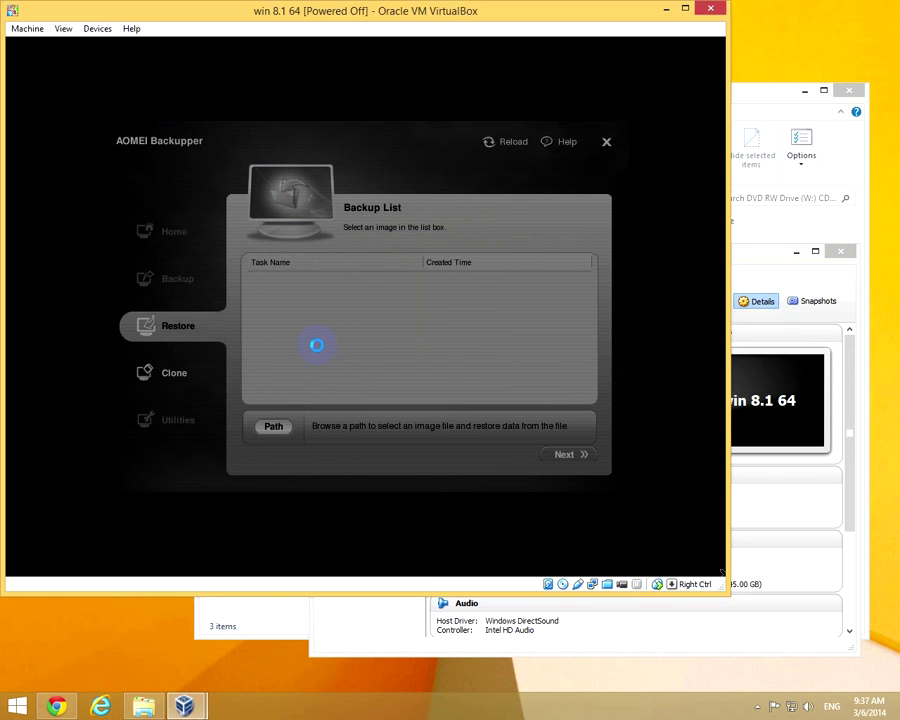
left_click(836, 253)
left_click(851, 92)
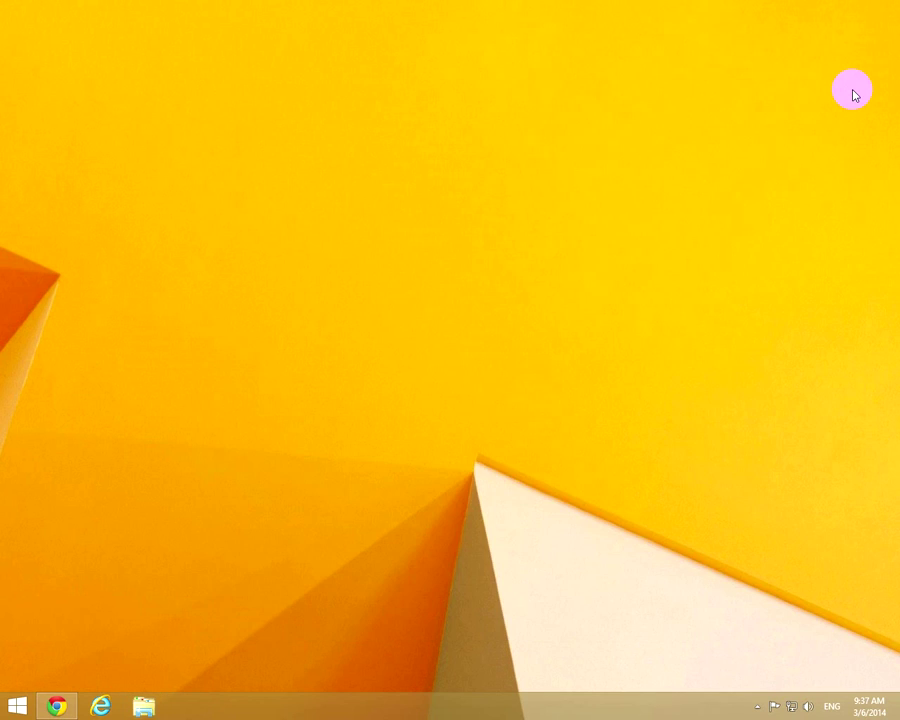